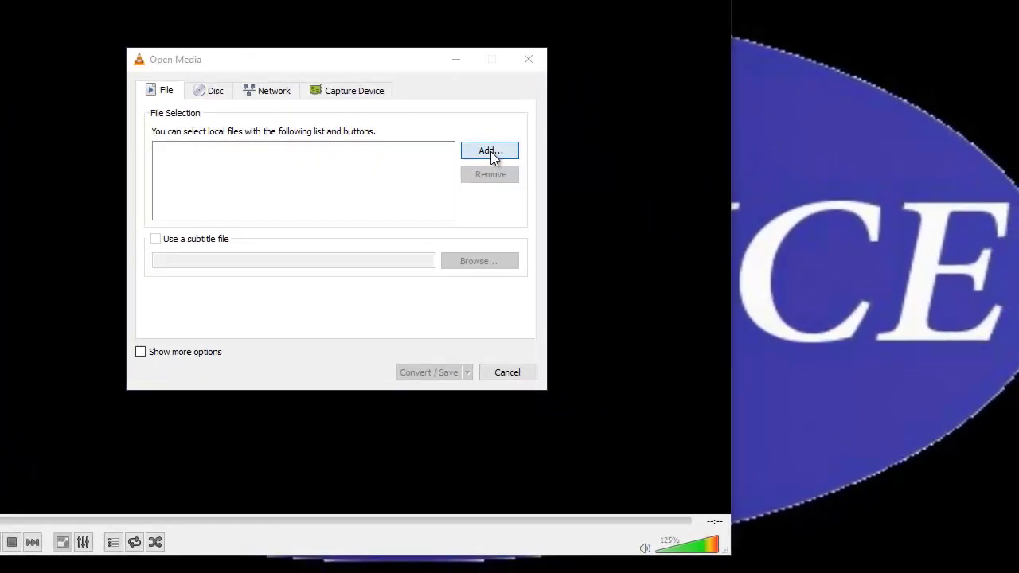
pyautogui.click(490, 151)
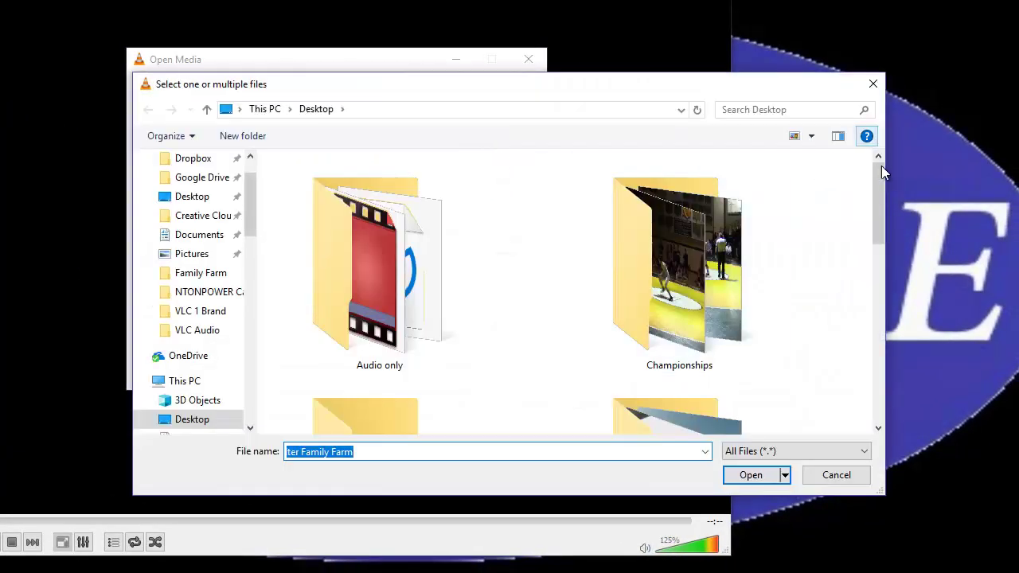
pyautogui.moveTo(879, 171); pyautogui.dragTo(860, 254)
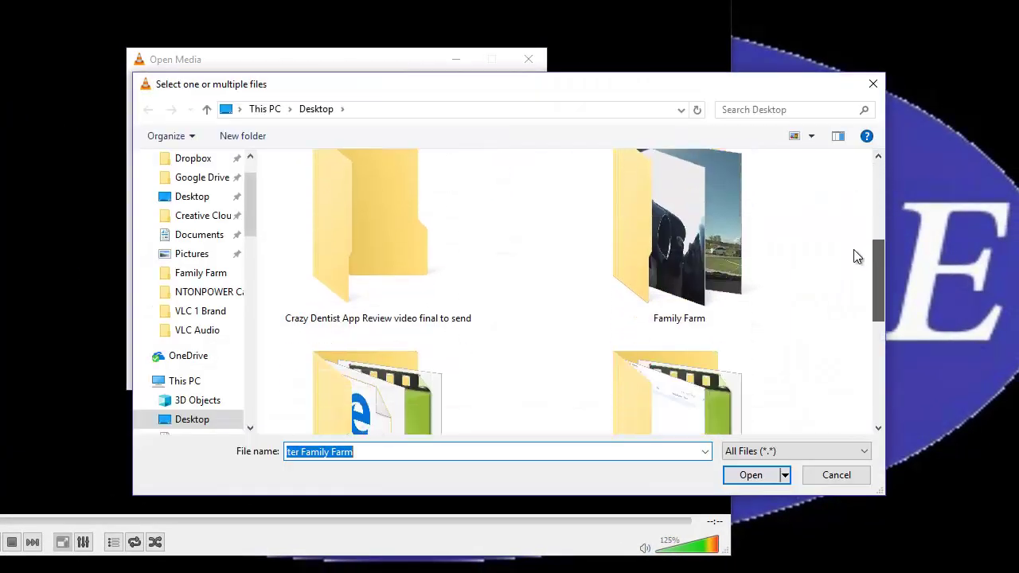
pyautogui.click(688, 238)
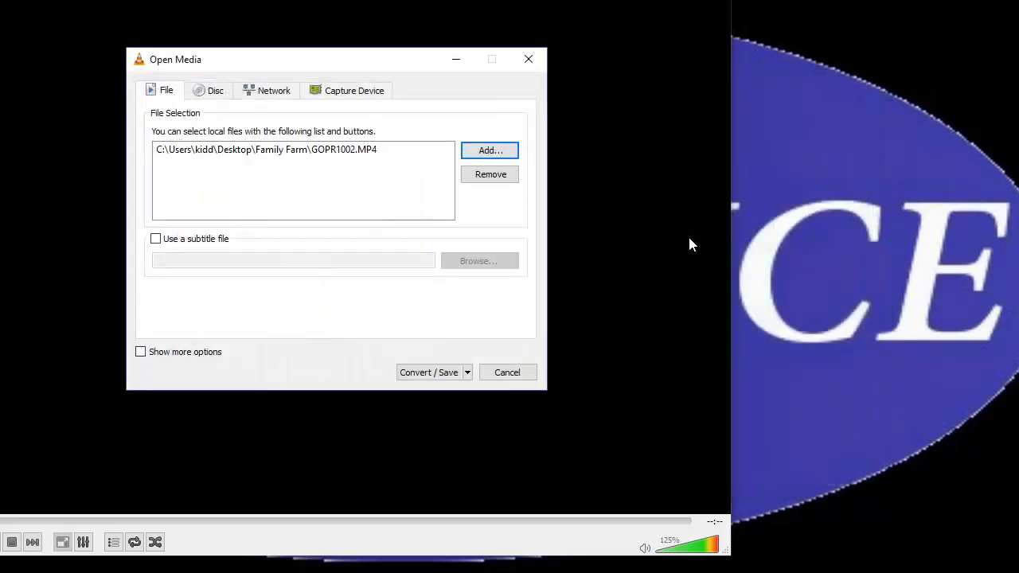
pyautogui.click(487, 174)
pyautogui.click(383, 151)
pyautogui.click(484, 173)
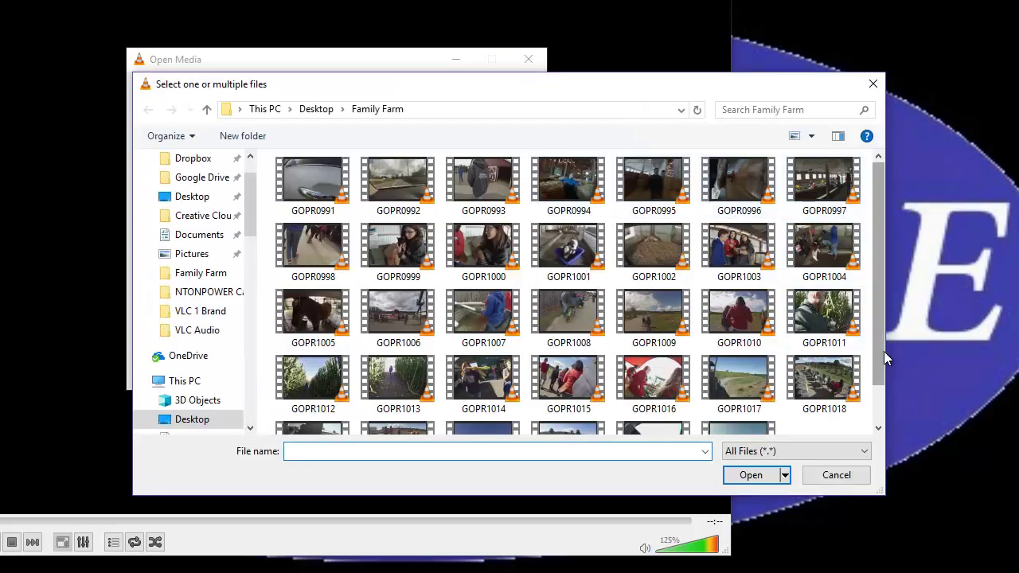
# Step: Add the video GOPR1011.MP4 from the Family Farm folder as the file to convert
pyautogui.moveTo(884, 351); pyautogui.dragTo(879, 390)
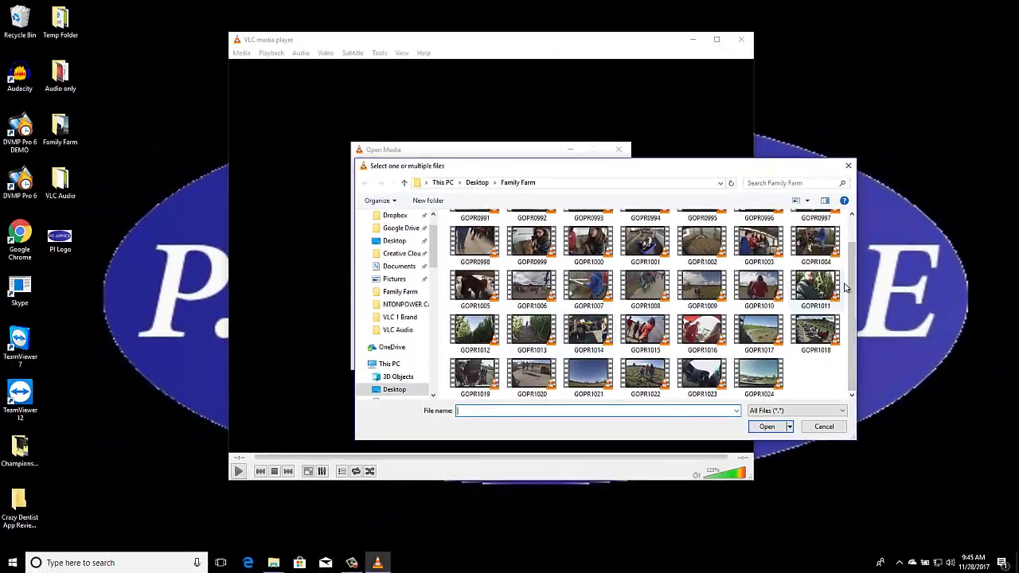
pyautogui.doubleClick(824, 291)
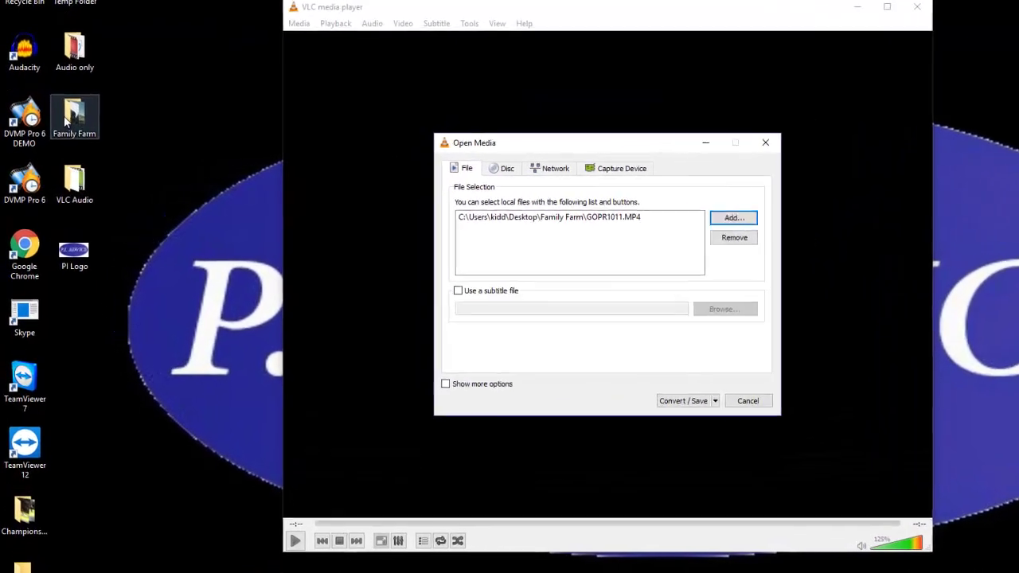
# Step: Play GOPR1011 from the Family Farm folder on the desktop to preview it, and close the player and the folder
pyautogui.click(52, 132)
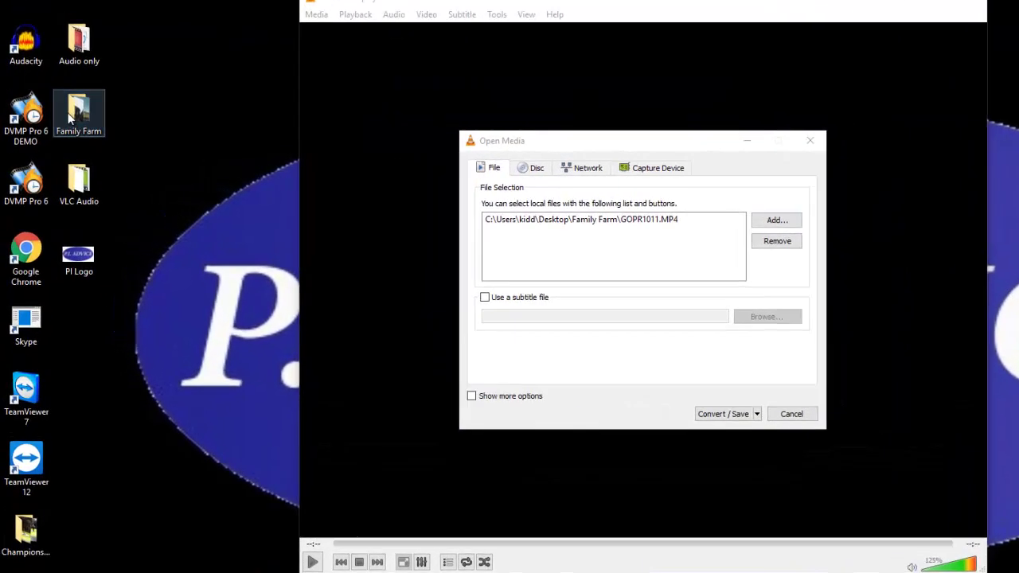
pyautogui.doubleClick(70, 118)
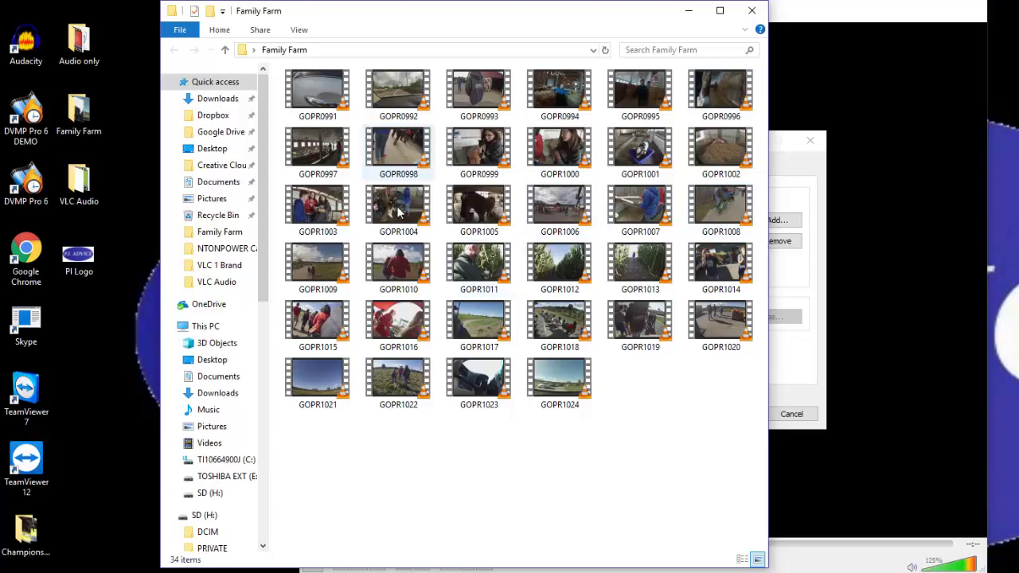
pyautogui.doubleClick(485, 267)
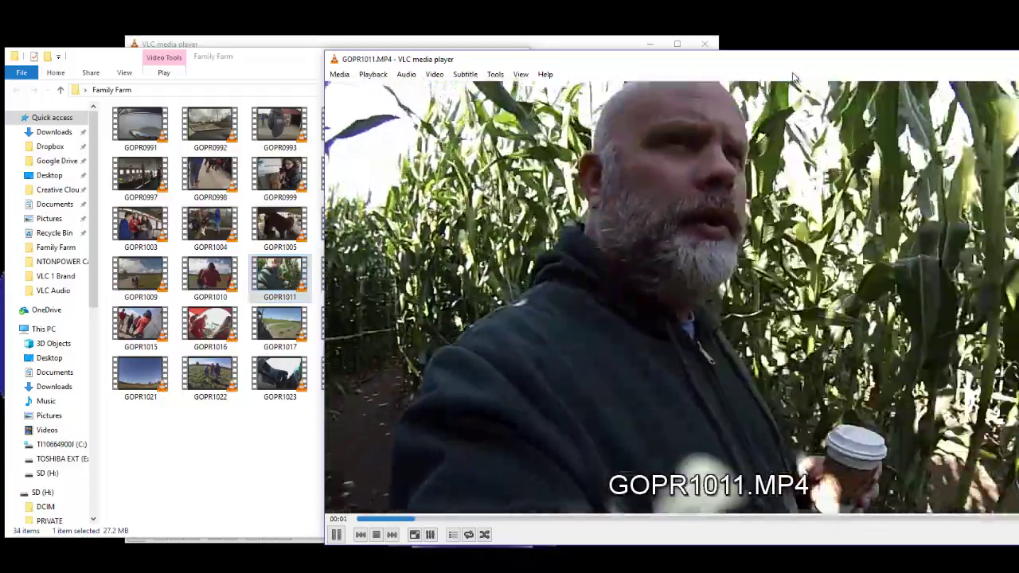
pyautogui.moveTo(646, 64); pyautogui.dragTo(437, 47)
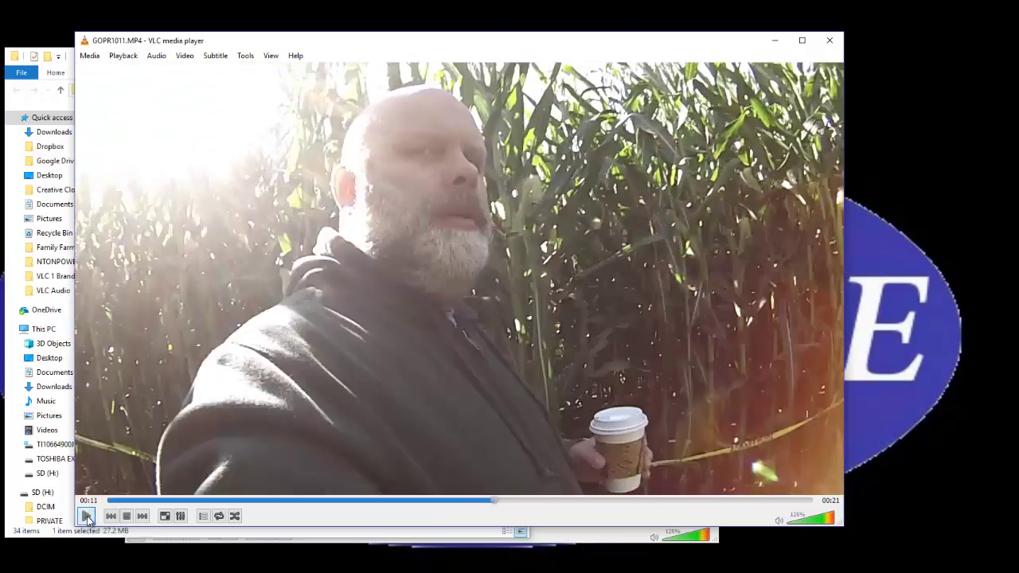
pyautogui.click(826, 39)
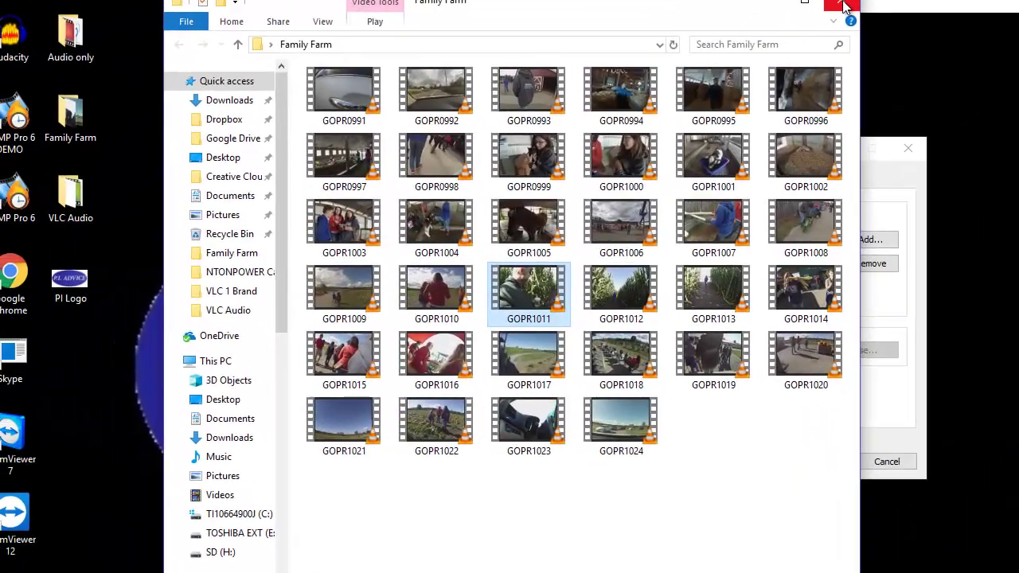
pyautogui.click(843, 7)
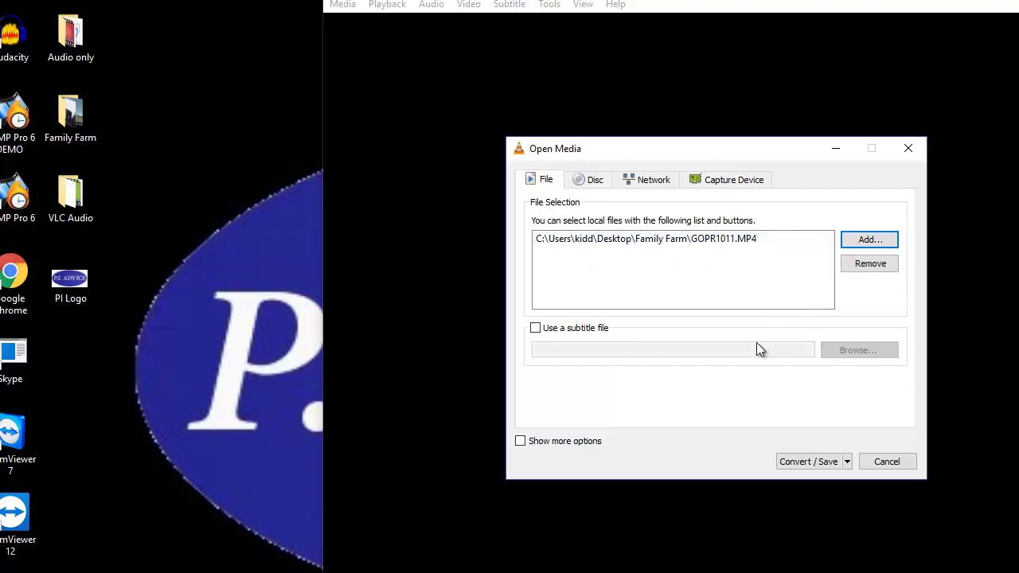
# Step: Open the conversion settings for GOPR1011.MP4 and choose the Audio - MP3 profile
pyautogui.click(807, 462)
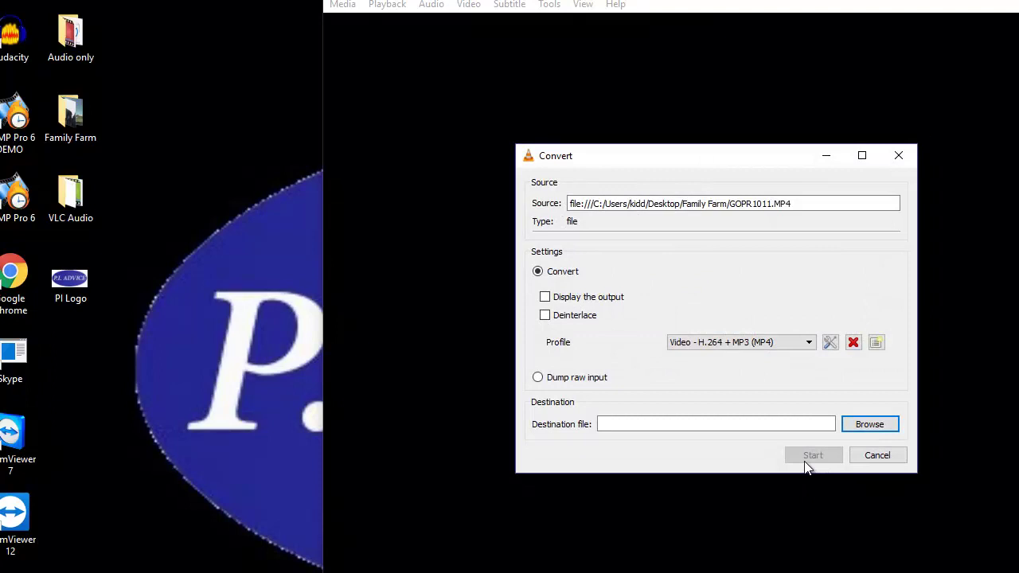
pyautogui.click(809, 342)
pyautogui.moveTo(811, 374); pyautogui.dragTo(809, 388)
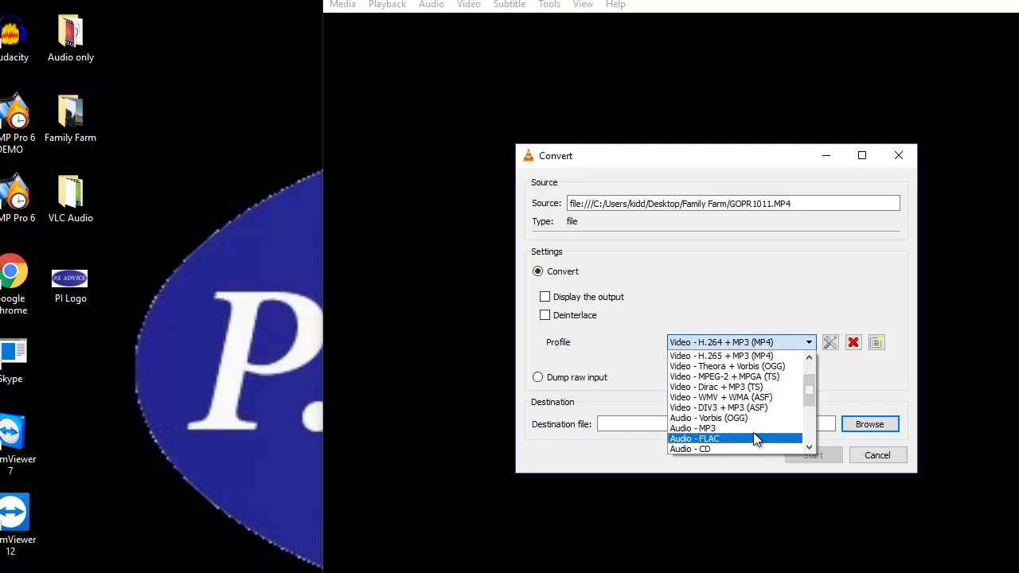
pyautogui.click(756, 429)
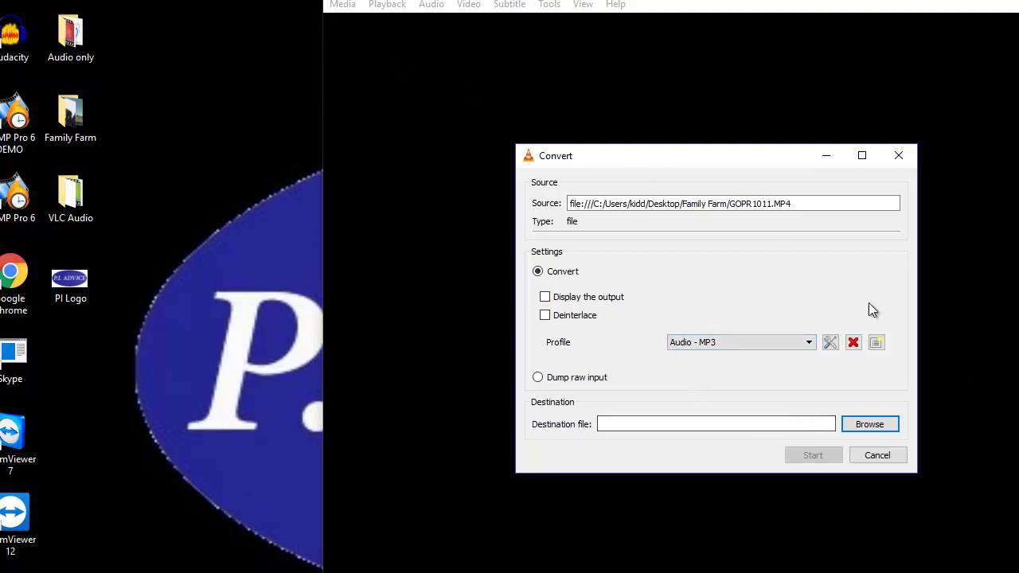
# Step: Create a desktop folder named Test Folder and place it near the other desktop icons
pyautogui.click(225, 262)
pyautogui.rightClick(225, 256)
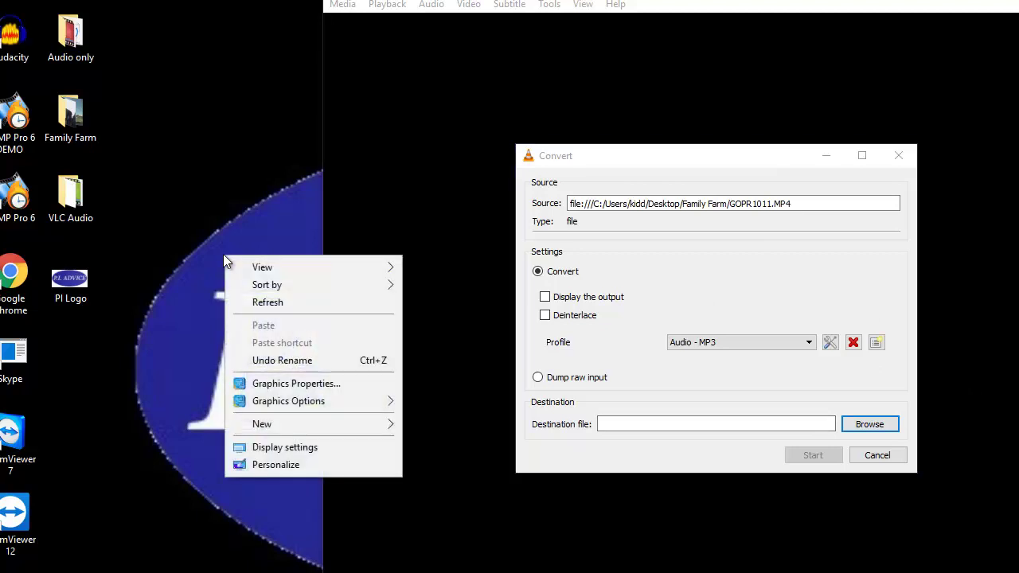
pyautogui.moveTo(302, 423)
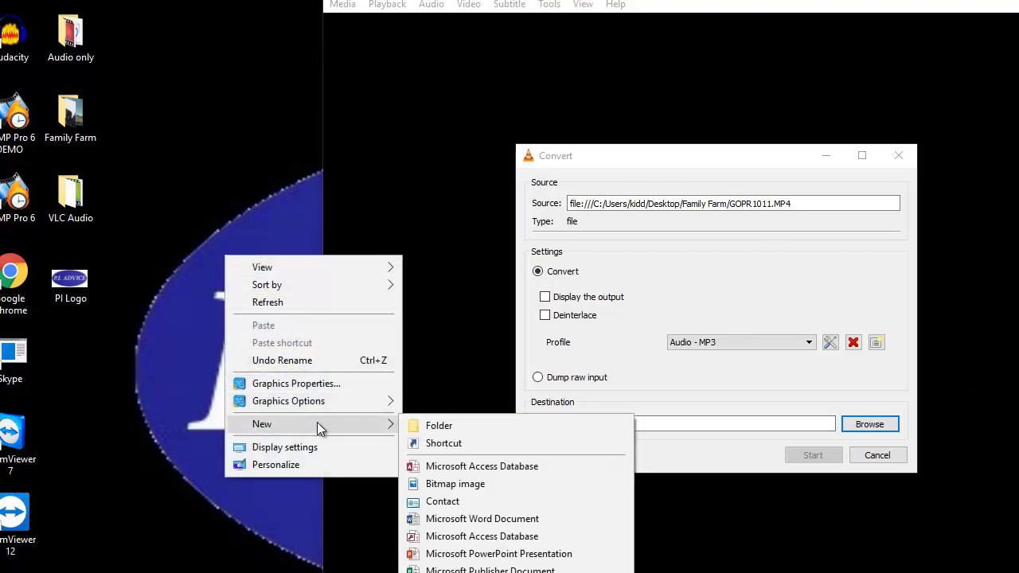
pyautogui.click(456, 430)
pyautogui.write('Test Folder')
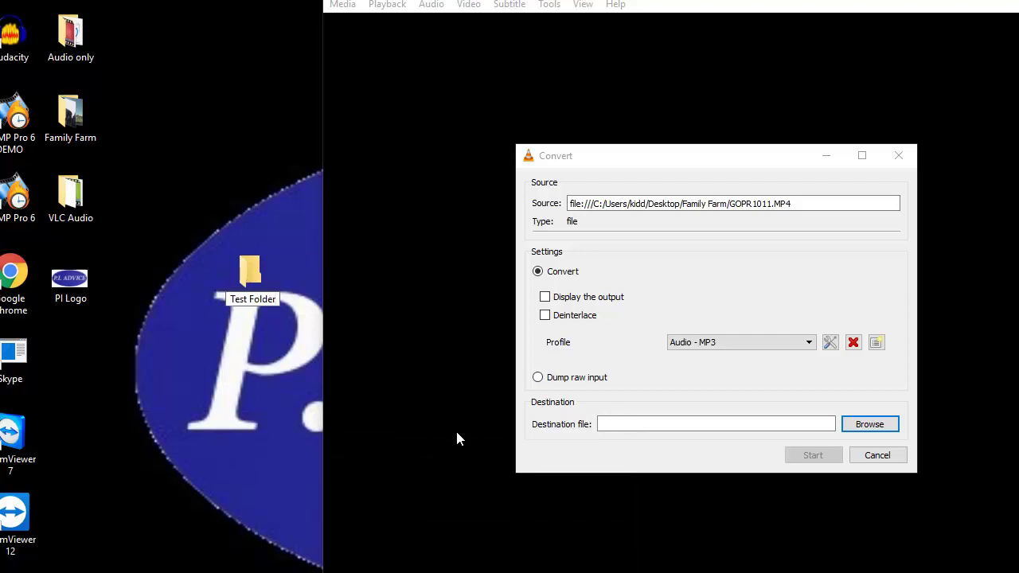
pyautogui.click(224, 270)
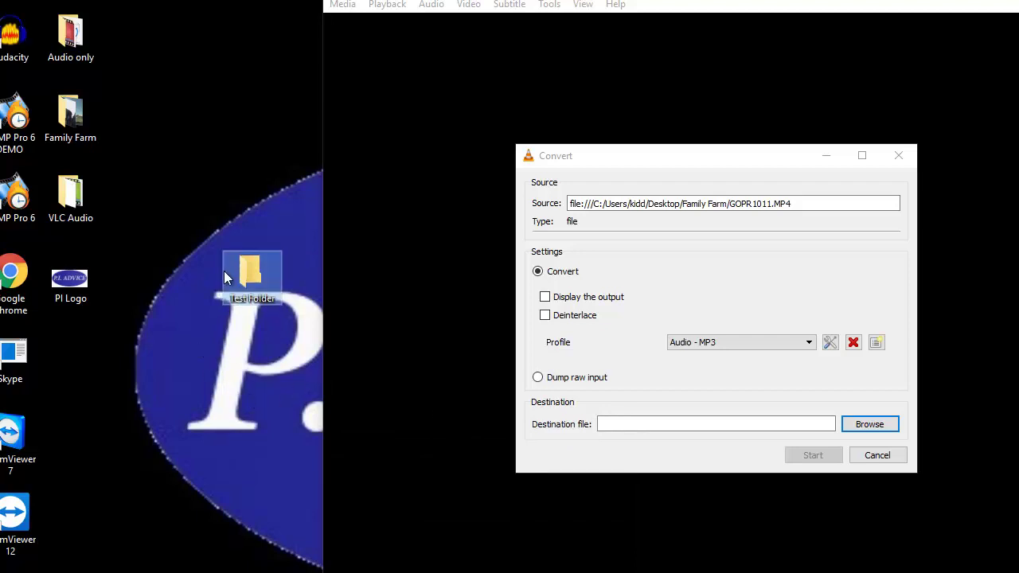
pyautogui.moveTo(239, 274); pyautogui.dragTo(211, 127)
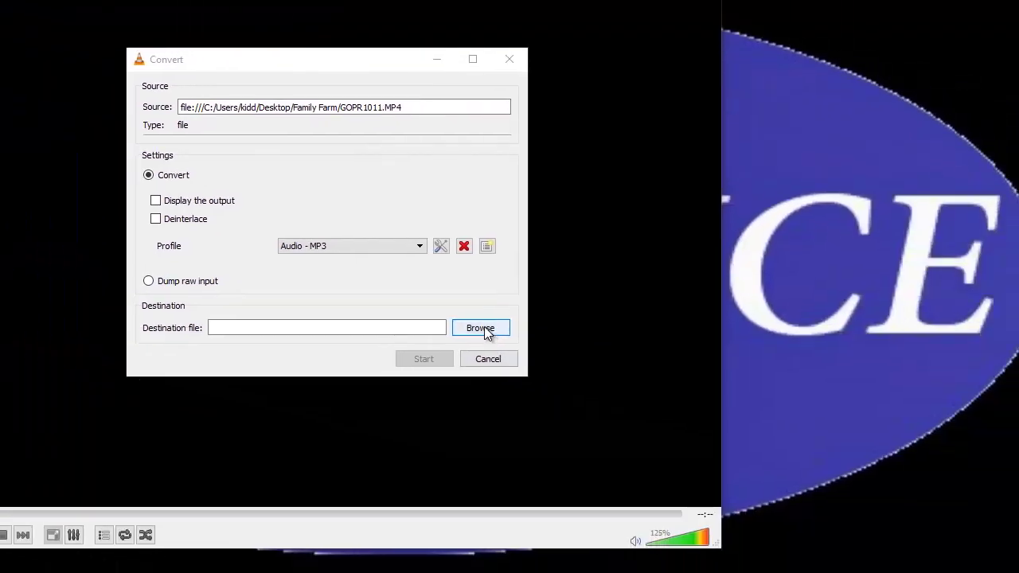
# Step: Set the destination file to Test Audio in the desktop's Test Folder and start the conversion
pyautogui.click(875, 424)
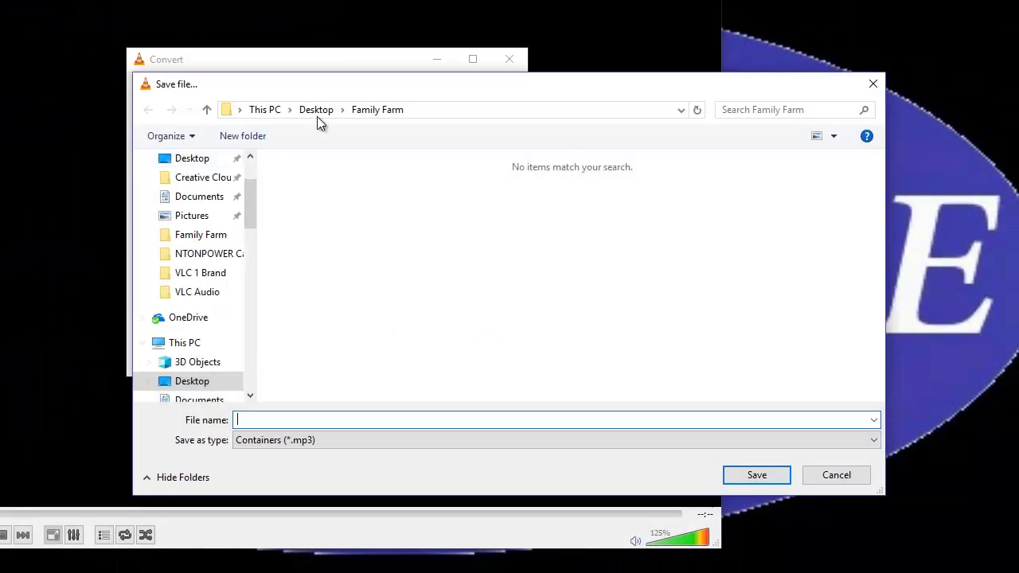
pyautogui.click(319, 113)
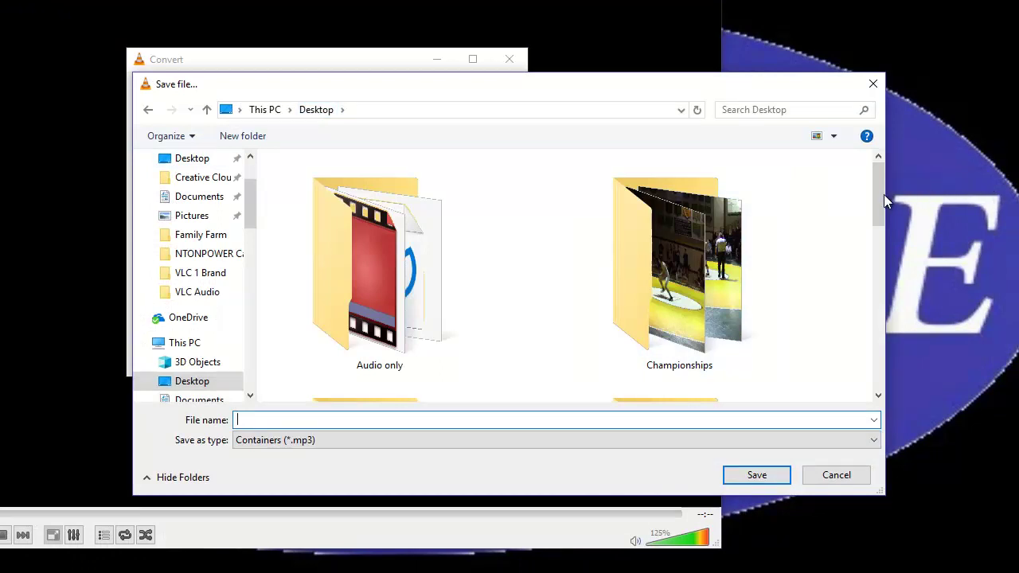
pyautogui.moveTo(881, 195); pyautogui.dragTo(872, 325)
pyautogui.doubleClick(688, 241)
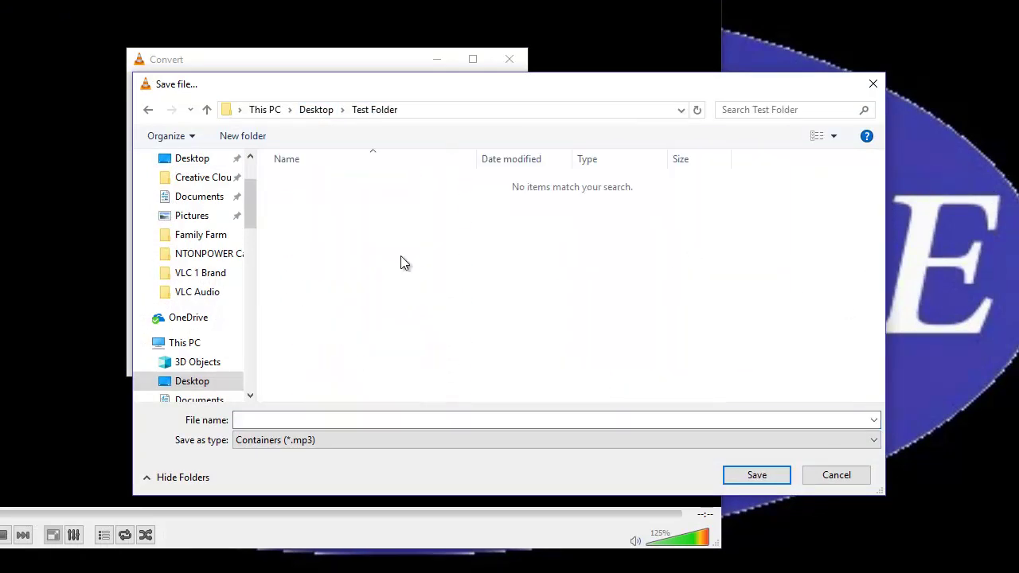
pyautogui.click(358, 420)
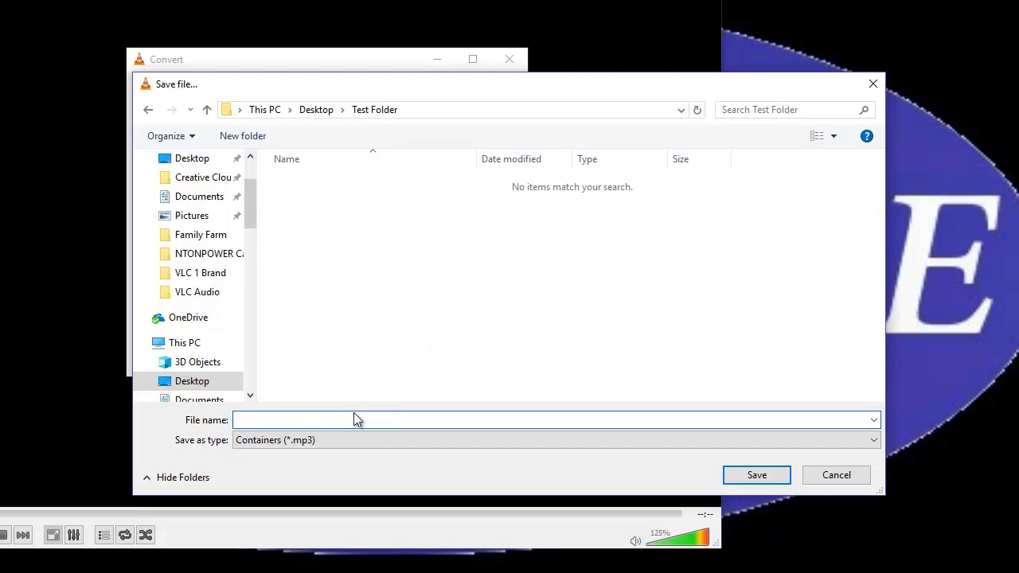
pyautogui.write('Test Audio')
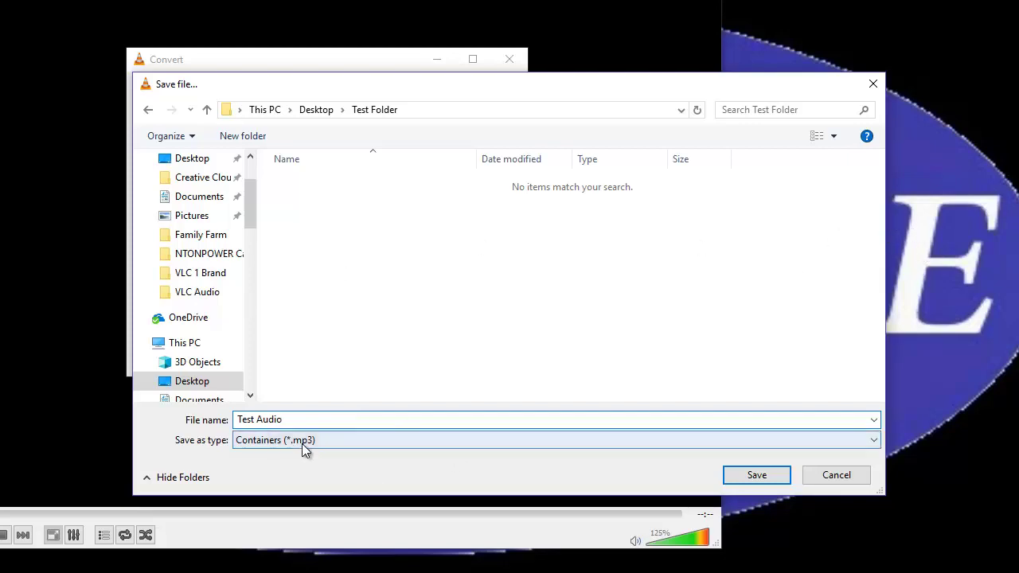
pyautogui.click(764, 477)
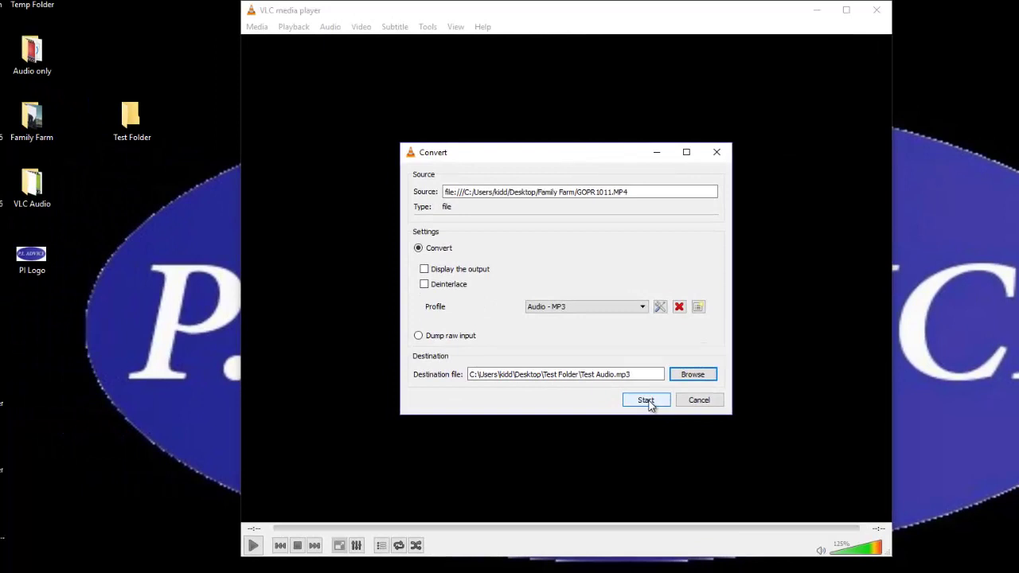
pyautogui.click(648, 402)
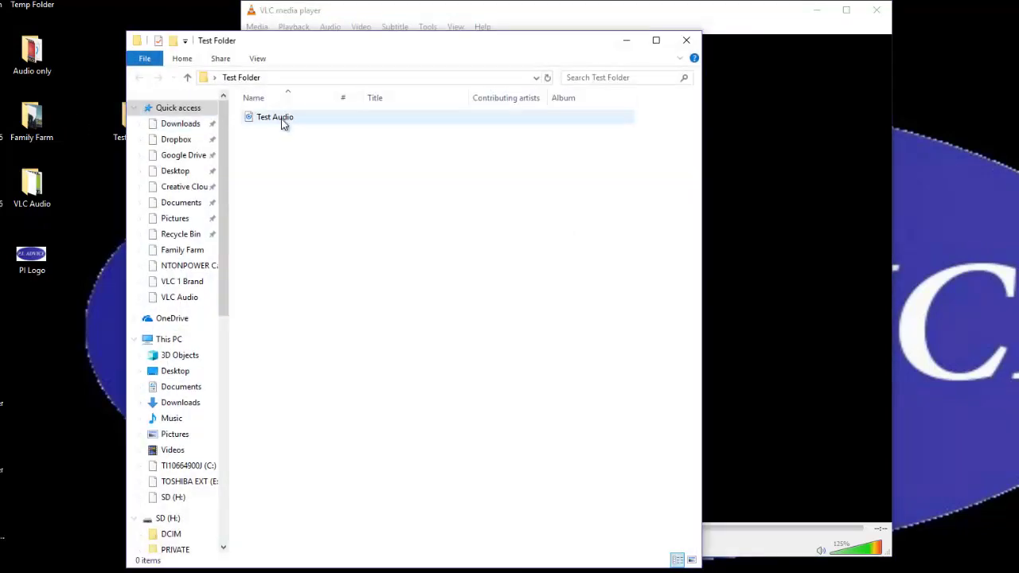
# Step: Open the Test Audio file from Test Folder in another media player, play it to check the sound, and pause it
pyautogui.click(290, 122)
pyautogui.rightClick(290, 121)
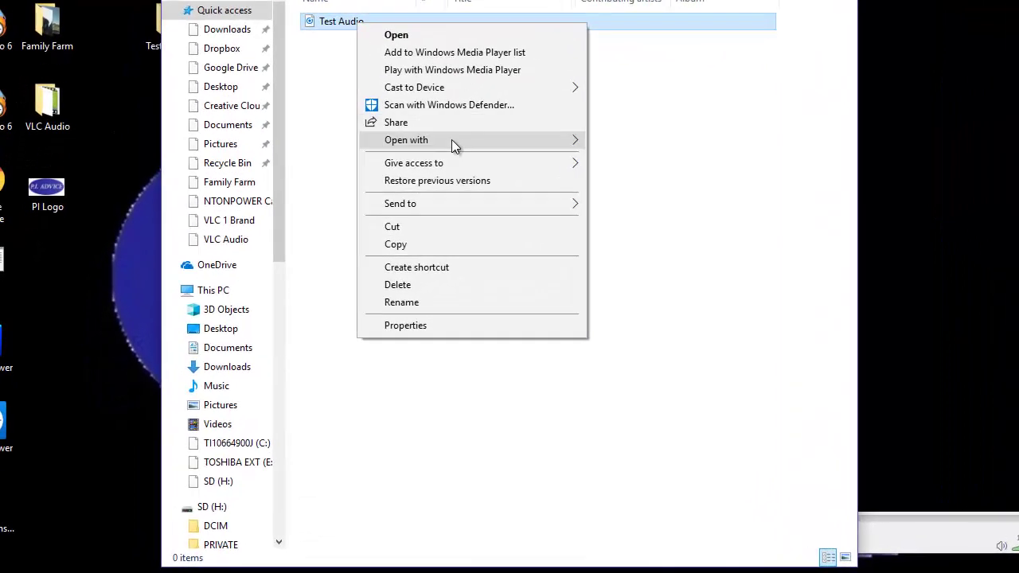
pyautogui.moveTo(374, 214)
pyautogui.click(621, 159)
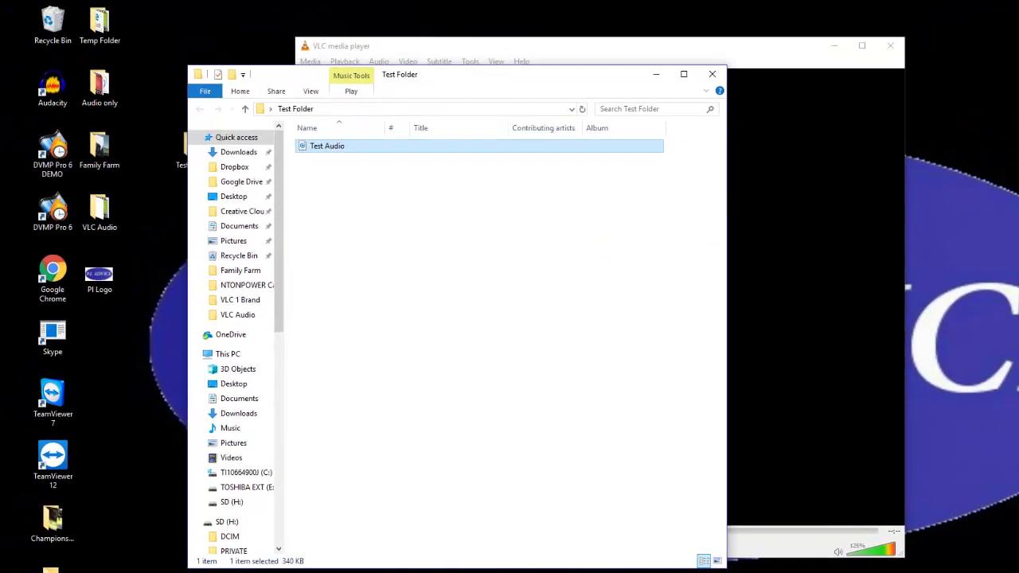
pyautogui.click(560, 56)
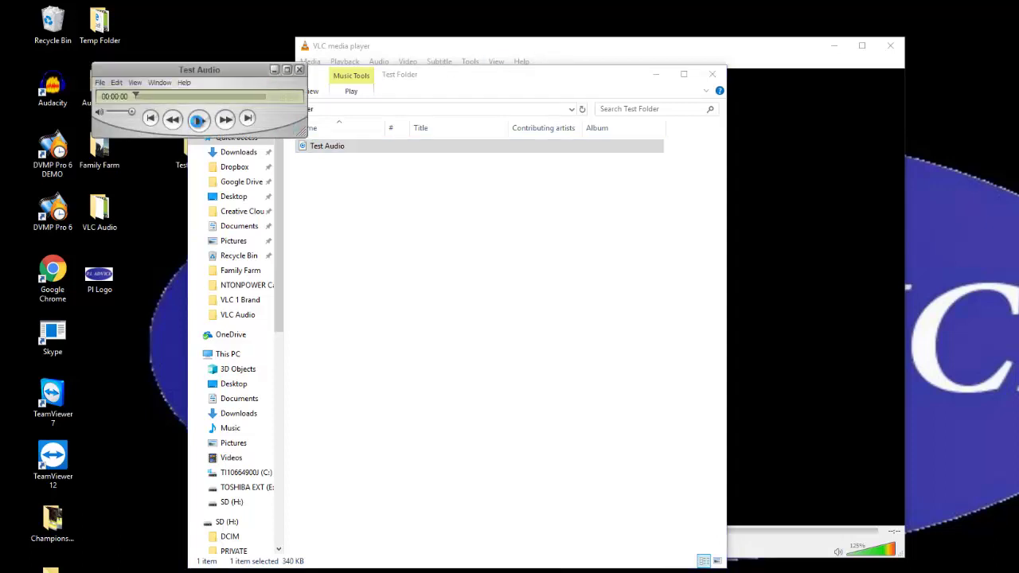
pyautogui.click(200, 119)
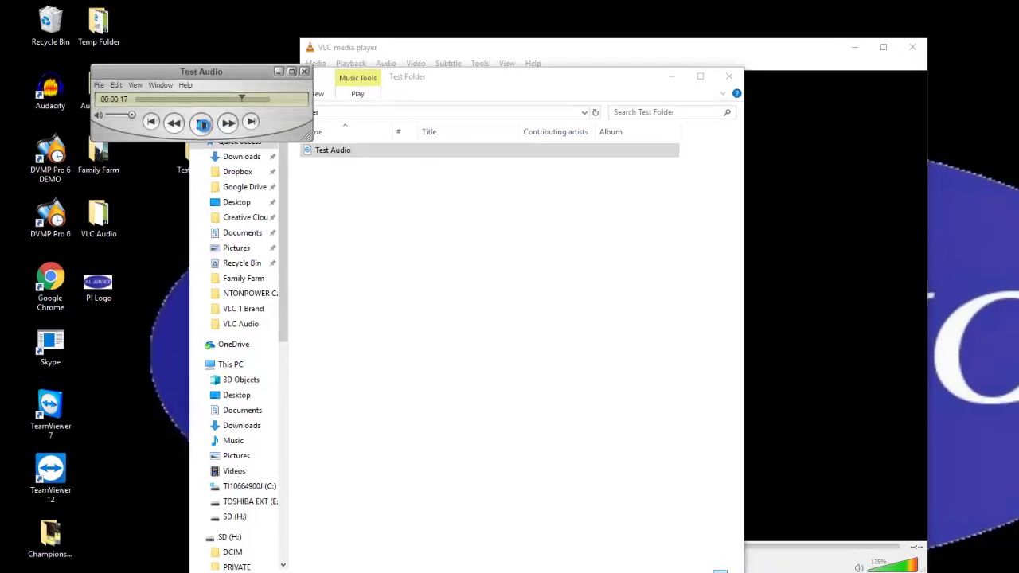
pyautogui.click(213, 142)
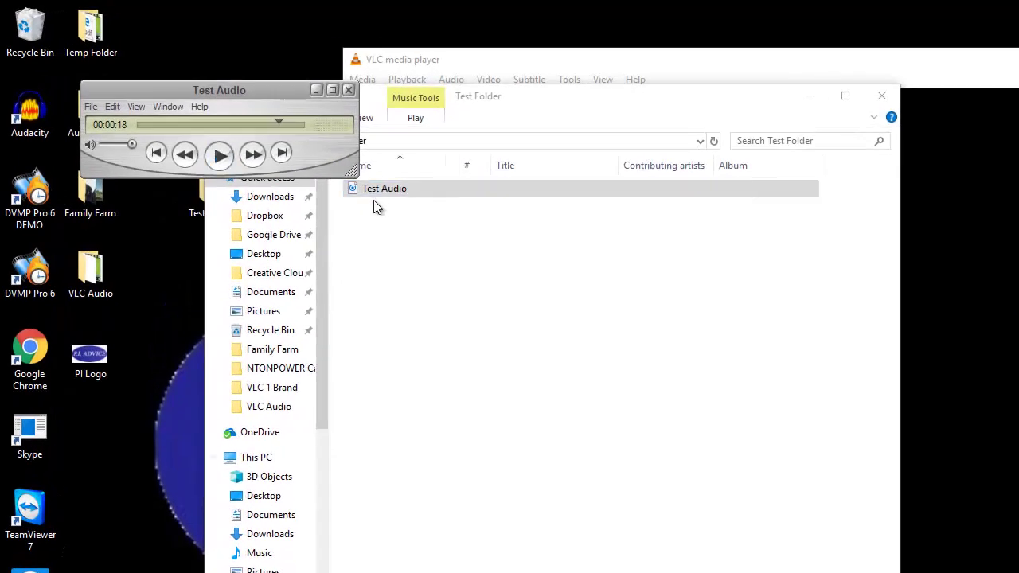